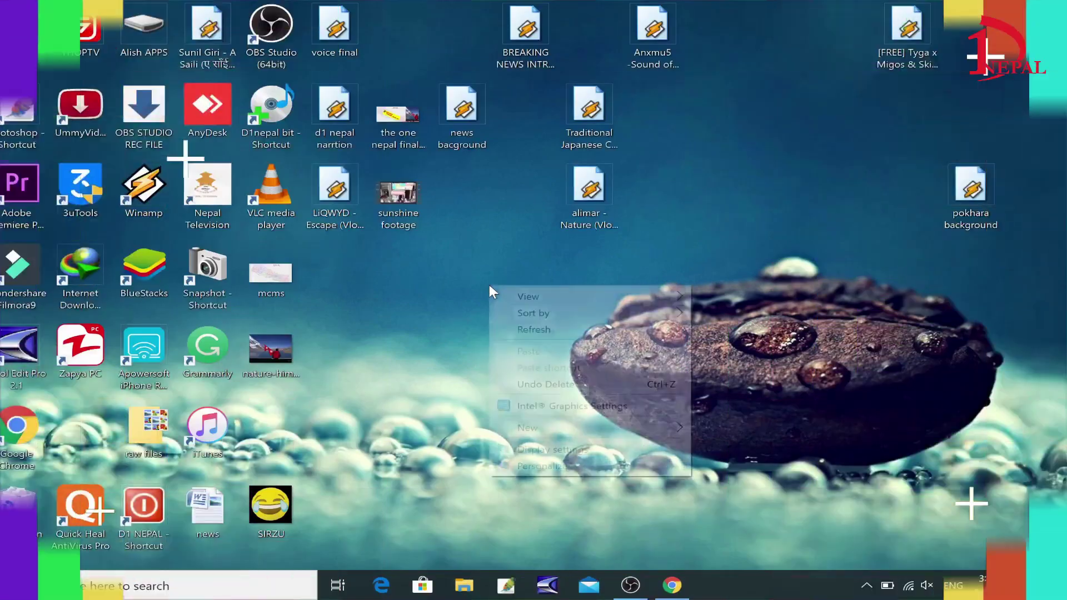
Step: Refresh the Windows desktop using Refresh from its right-click menu
left_click(458, 303)
right_click(458, 303)
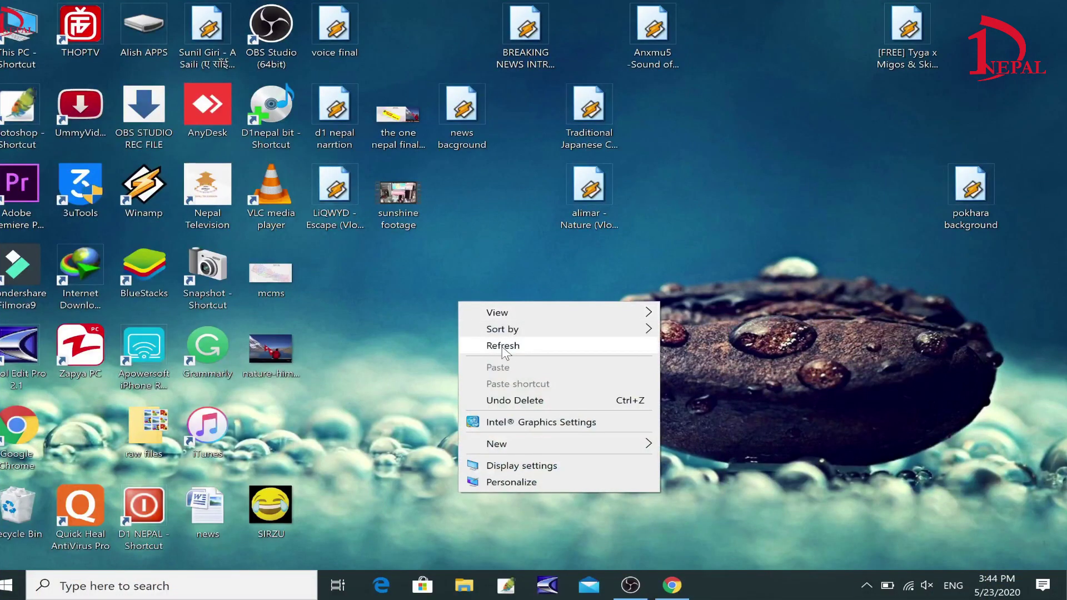
left_click(502, 347)
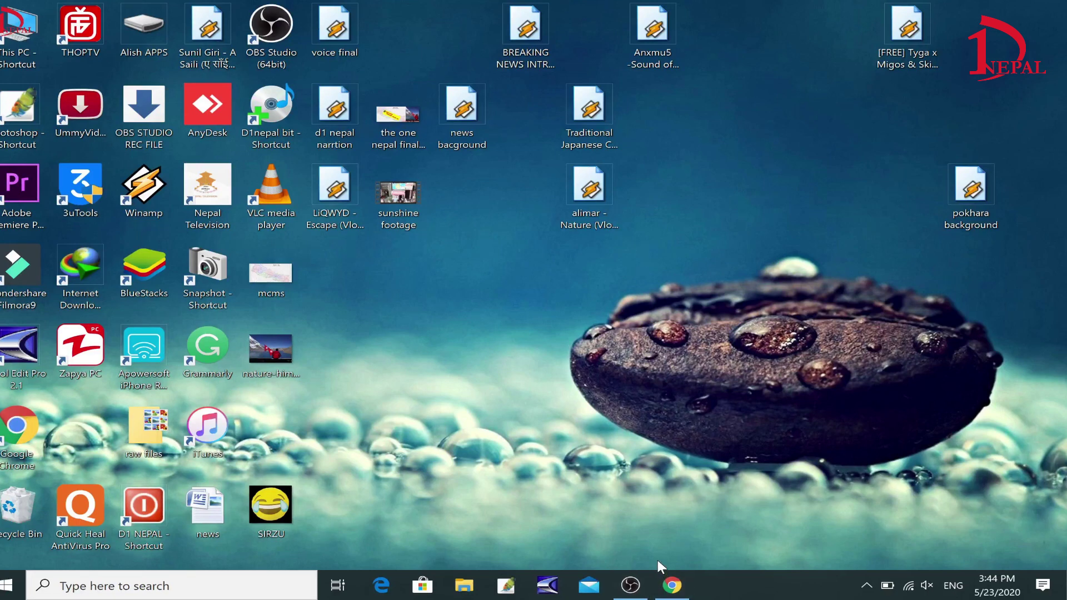
Step: Launch Chrome and start entering 192.168.3.1/html/toppage.html in the address bar
left_click(672, 586)
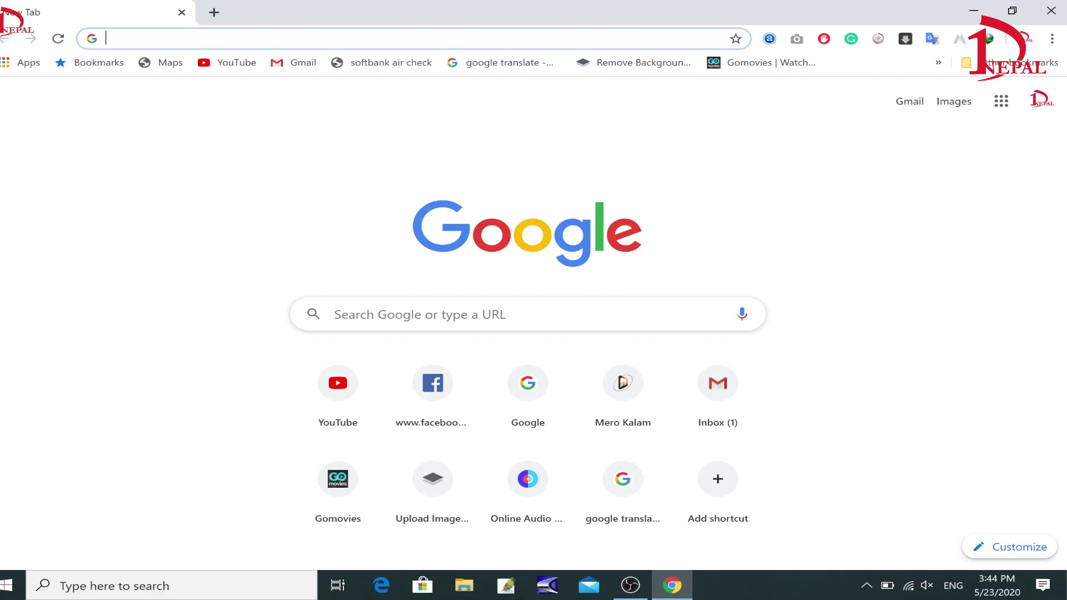
type("192.168.3.1/html/toppage.html")
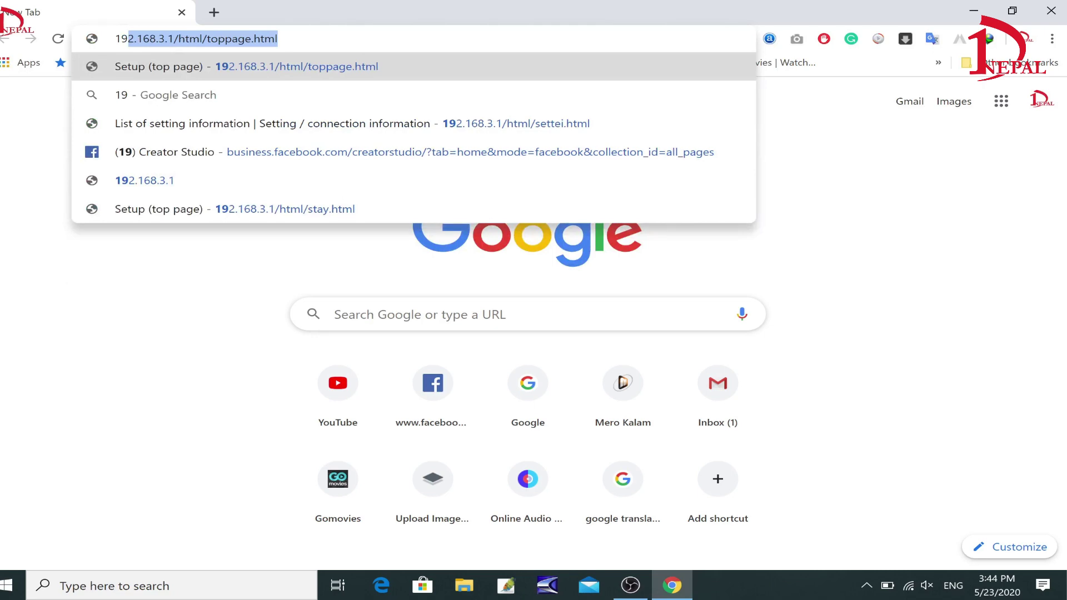
Step: Load the router's setup top page and dismiss the Google Translate offer
key("Return")
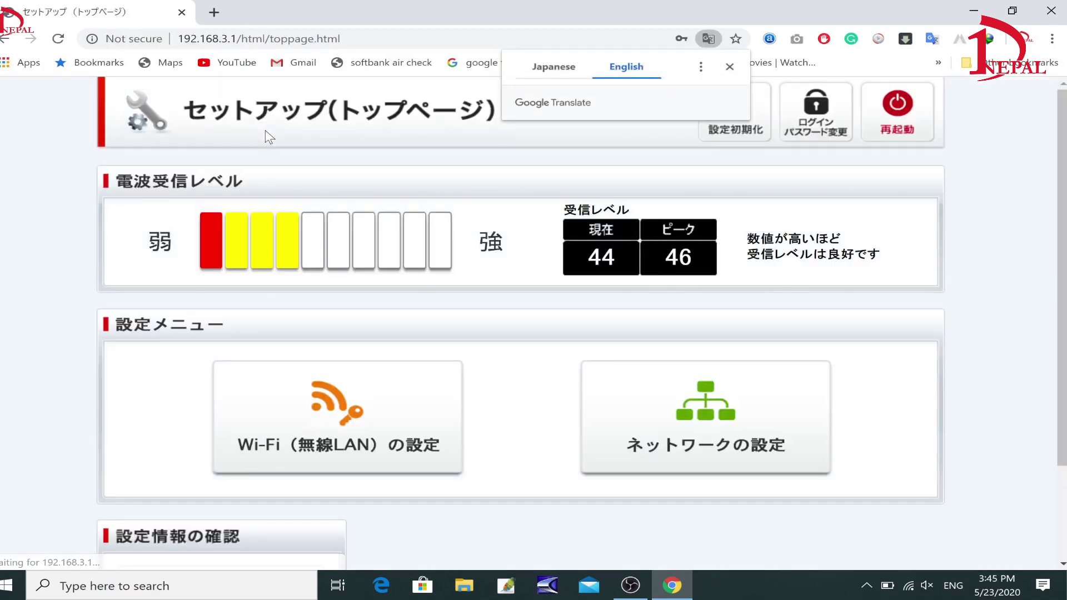
left_click(730, 67)
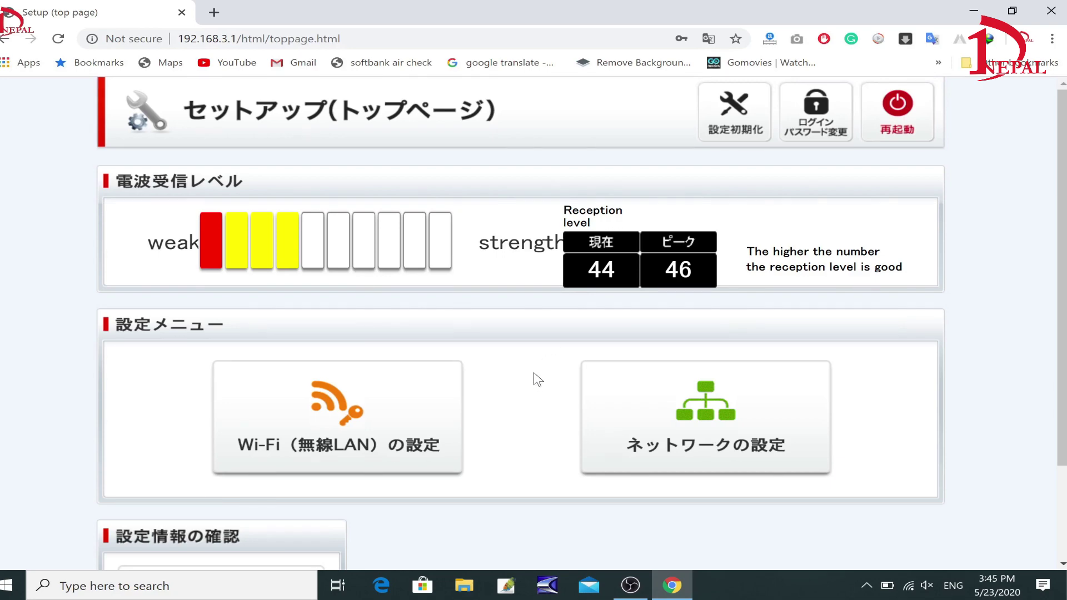
scroll(535, 362, "down", 2)
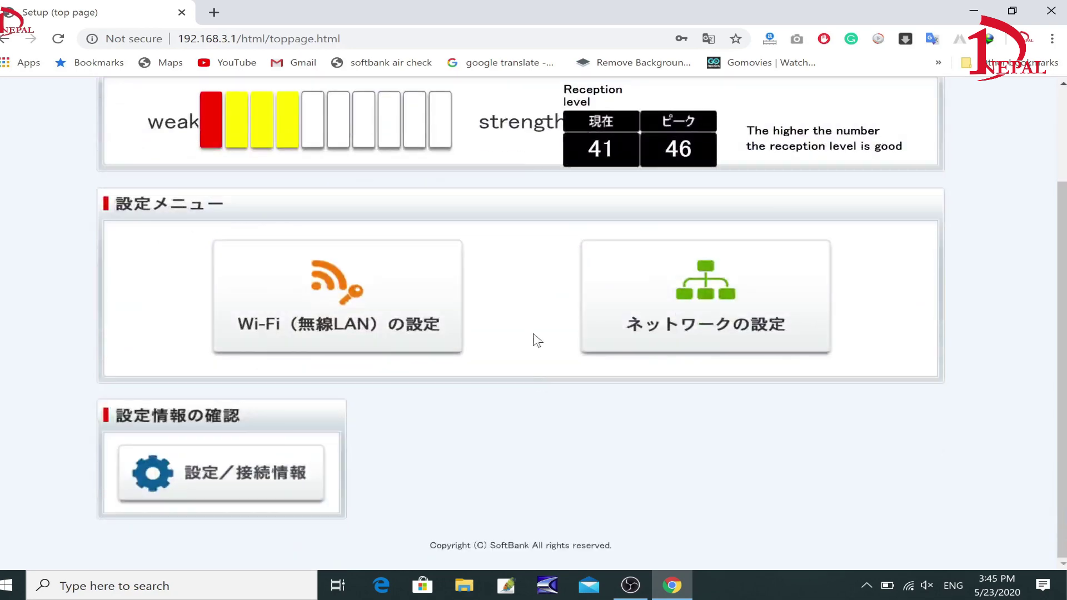
scroll(543, 322, "up", 2)
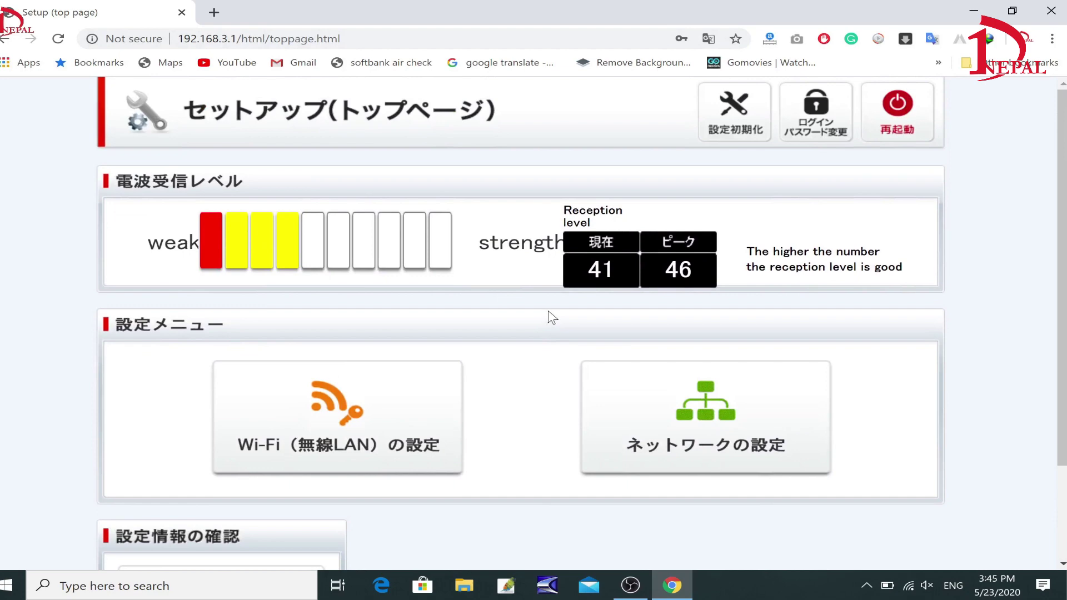
Step: Open the Wi-Fi (無線LAN)の設定 settings to bring up the login prompt
scroll(554, 318, "down", 2)
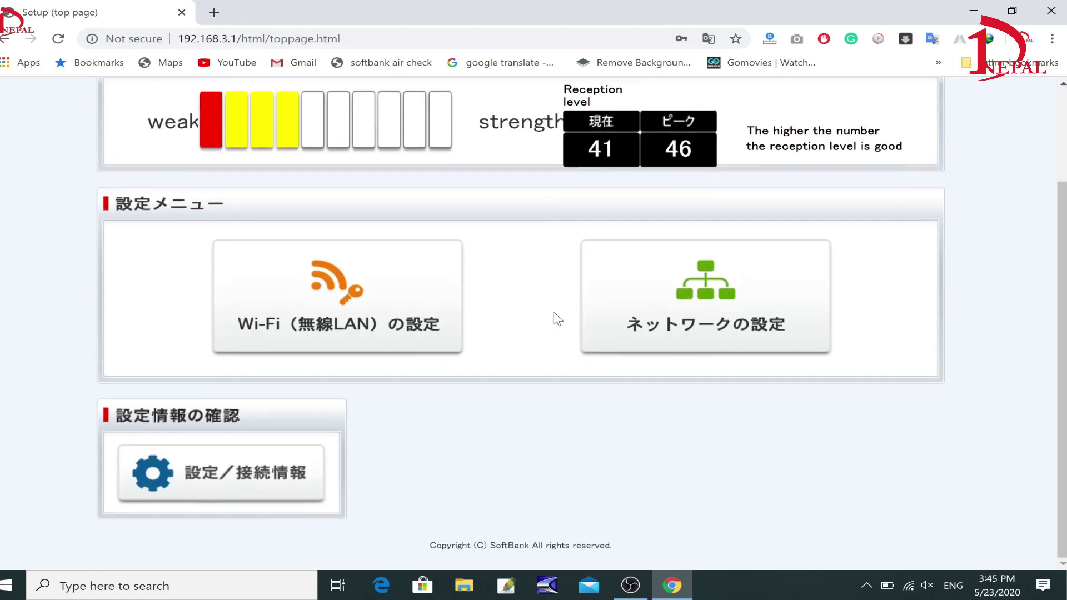
scroll(567, 312, "up", 2)
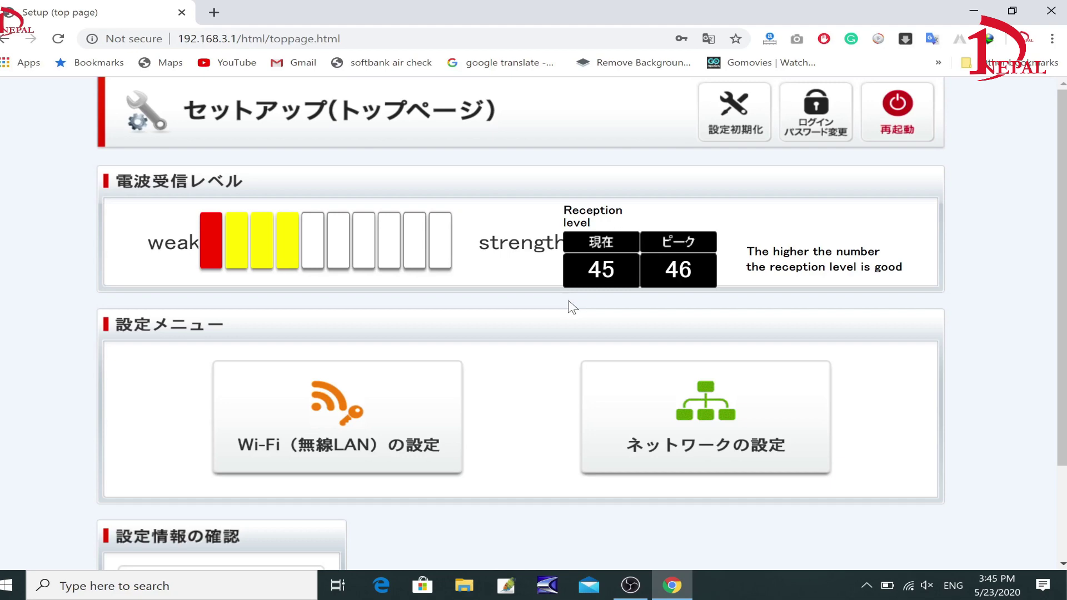
scroll(572, 308, "down", 2)
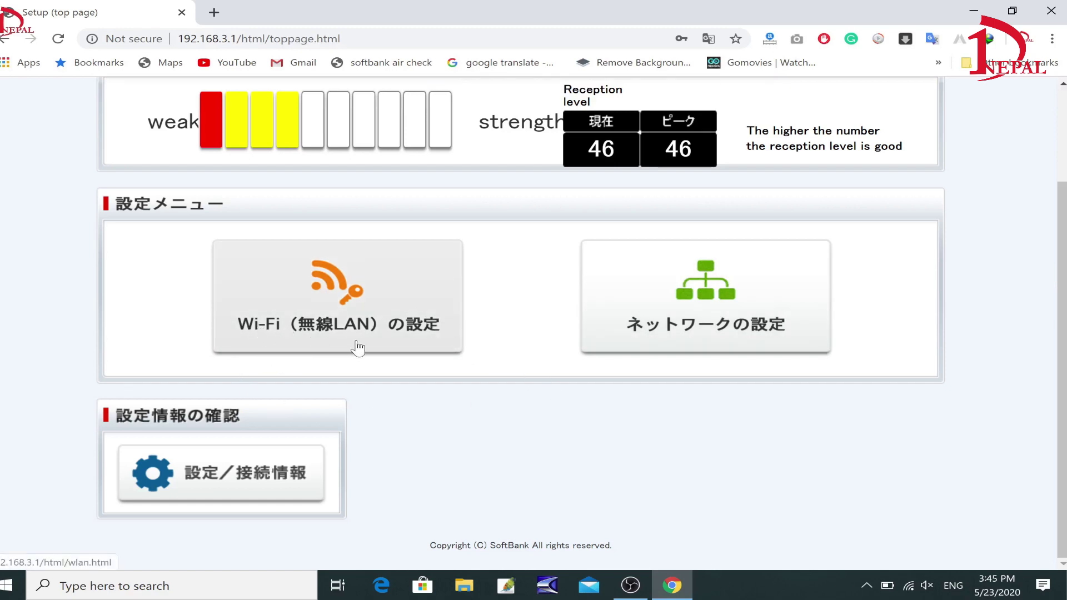
scroll(318, 278, "up", 3)
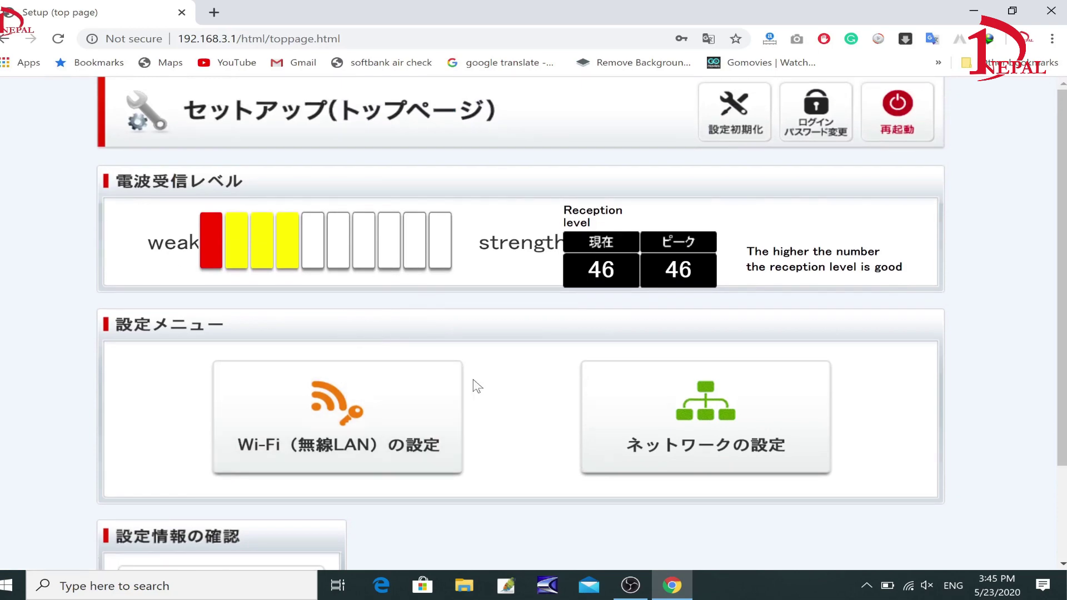
scroll(479, 401, "down", 3)
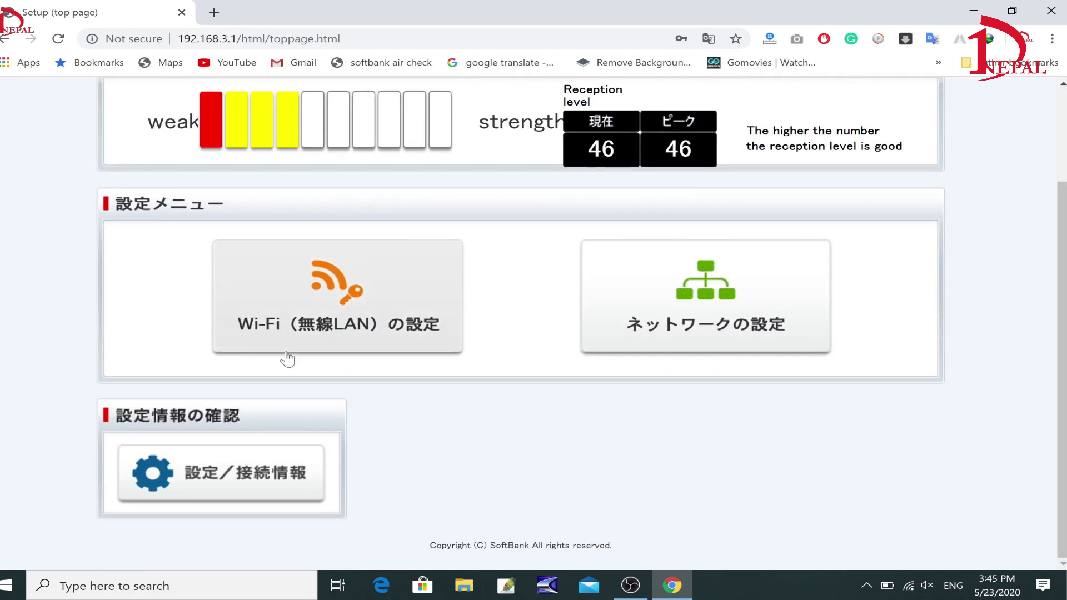
left_click(309, 324)
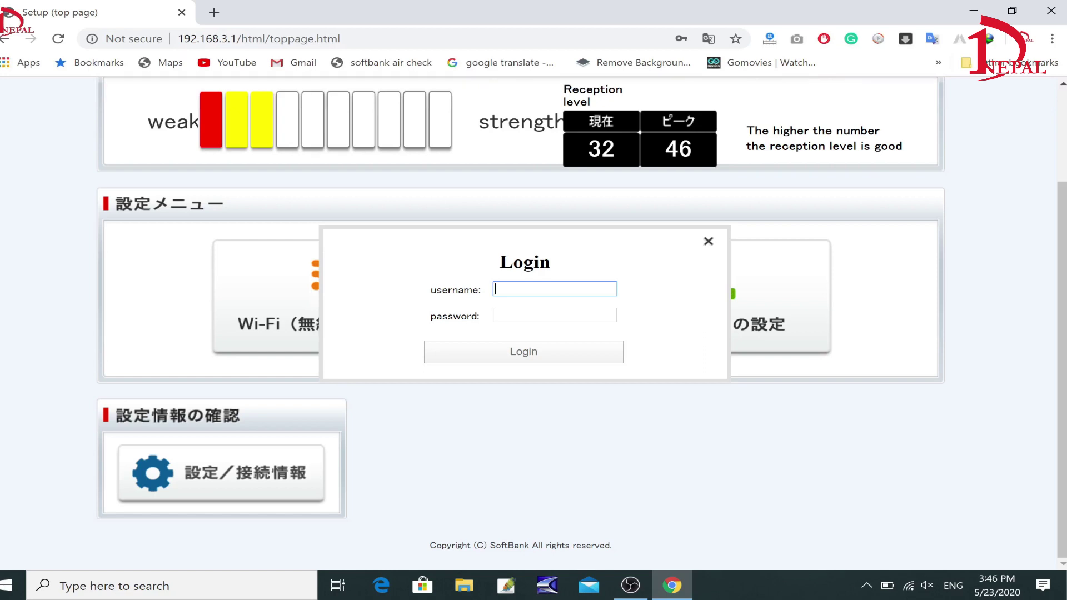
Step: Enter the admin username, fill in Chrome's saved password, and log in
type("user")
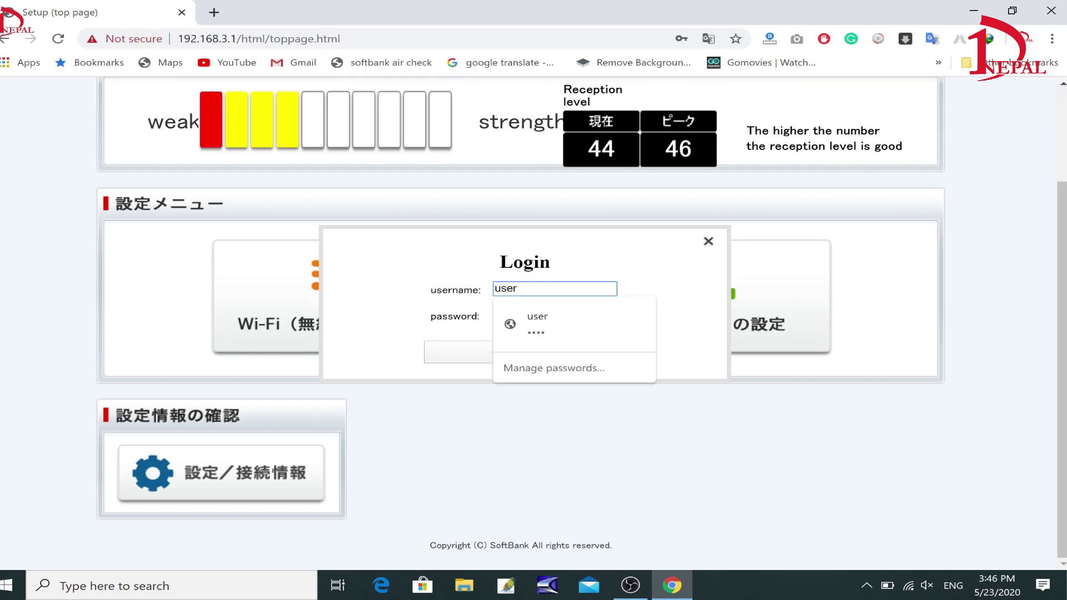
key("Down")
key("Return")
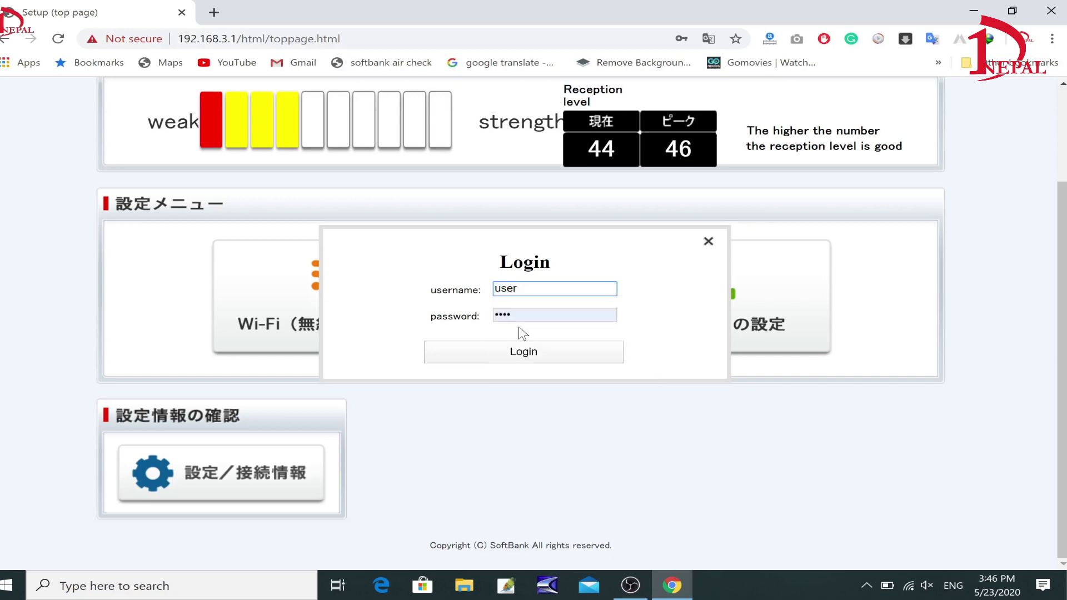
left_click(562, 357)
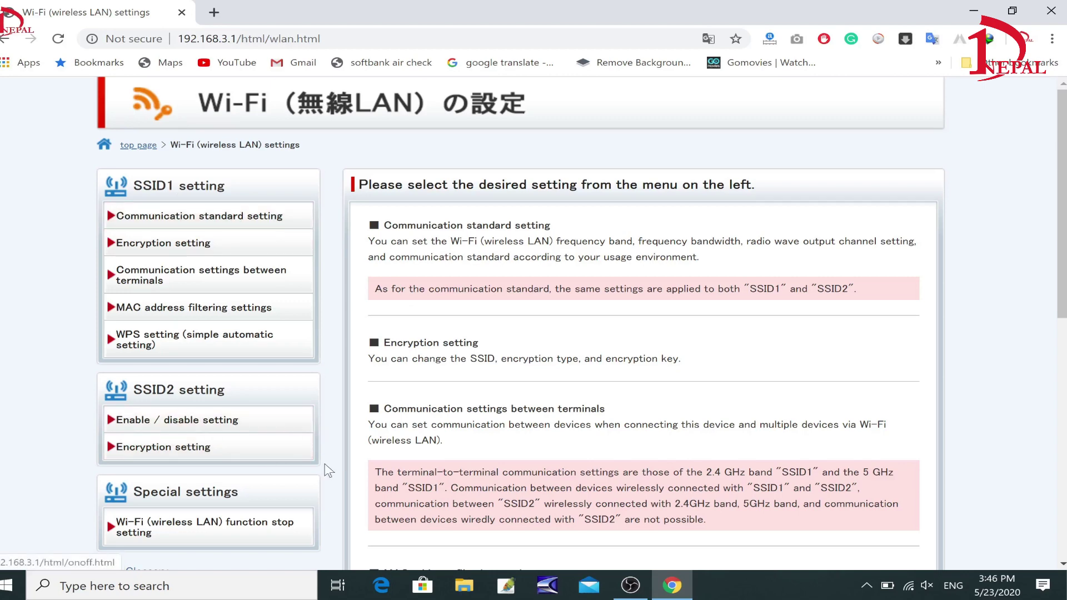
Step: Open Encryption setting under SSID2 setting in the left menu
scroll(612, 317, "down", 9)
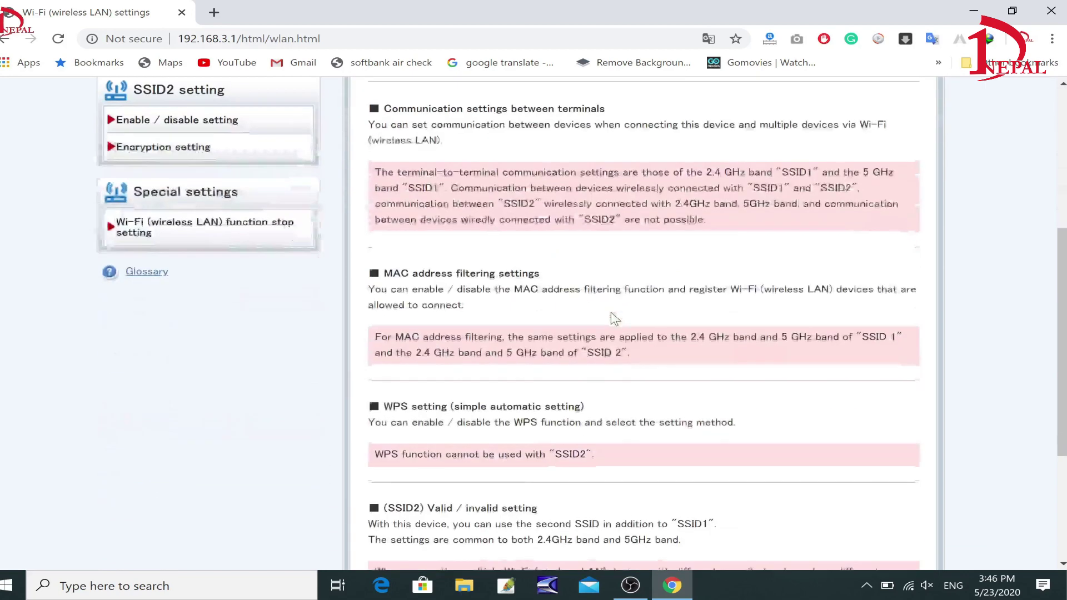
scroll(612, 317, "up", 9)
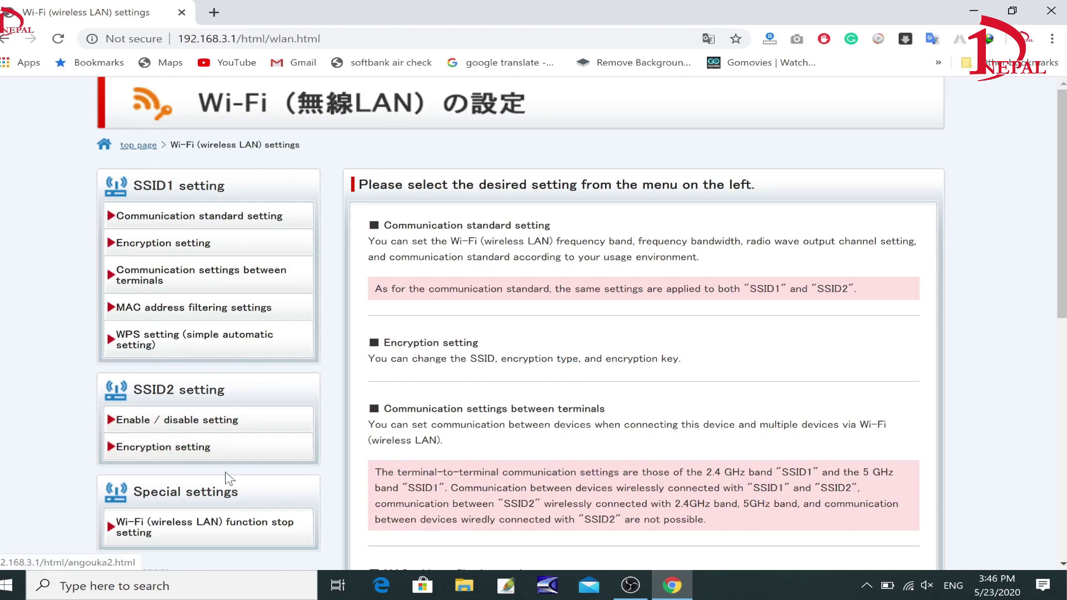
left_click(190, 454)
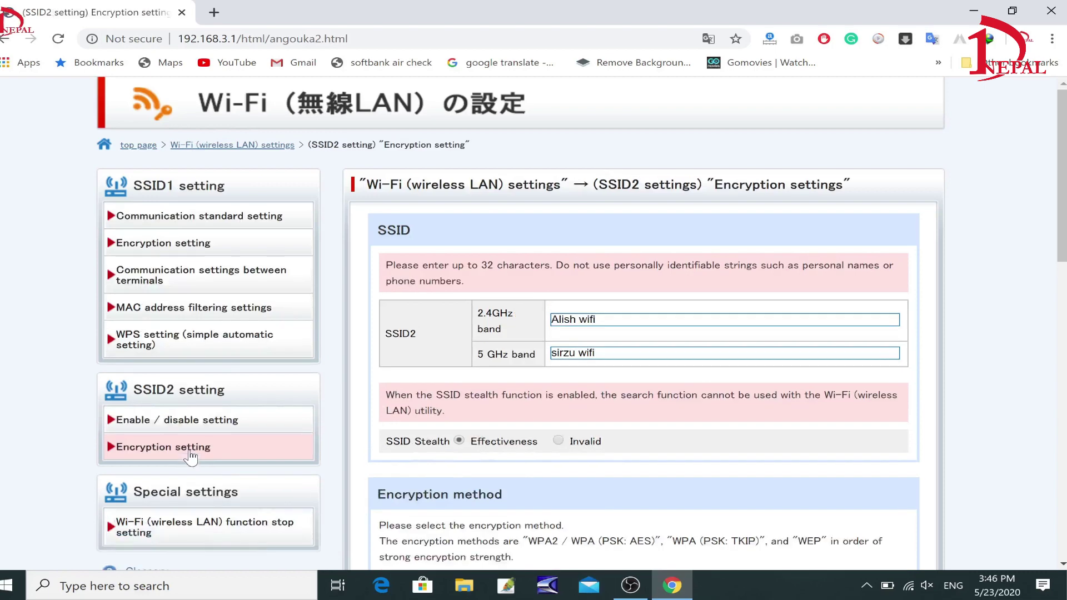
Step: Replace the 2.4GHz SSID name with a suggested network name
left_click(633, 320)
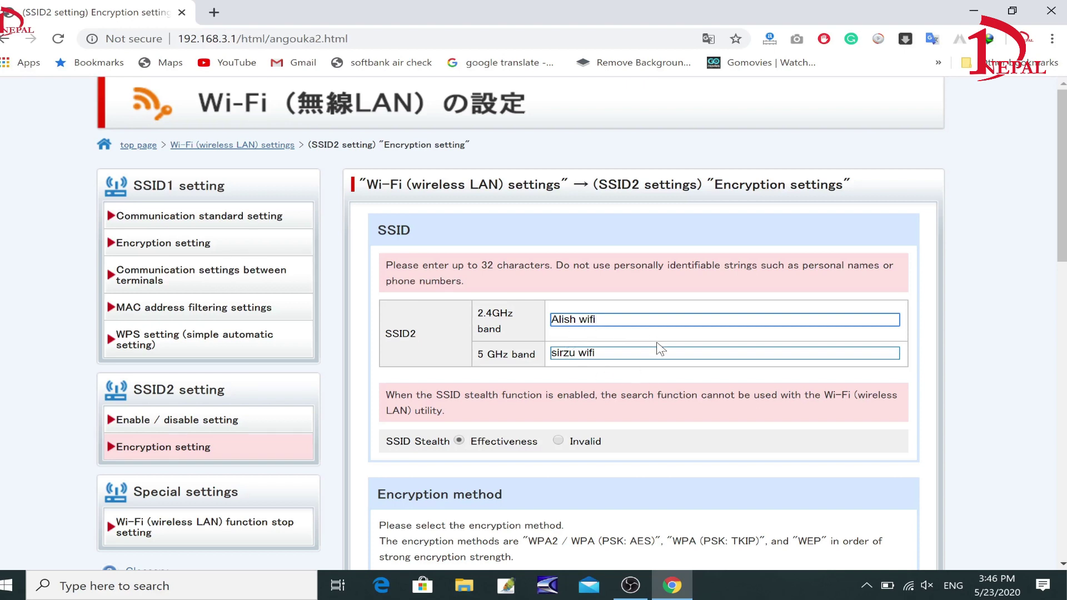
scroll(648, 351, "down", 14)
key("BackSpace")
key("BackSpace")
key("BackSpace")
key("BackSpace")
key("BackSpace")
key("BackSpace")
key("BackSpace")
key("BackSpace")
key("BackSpace")
key("BackSpace")
type("Alish")
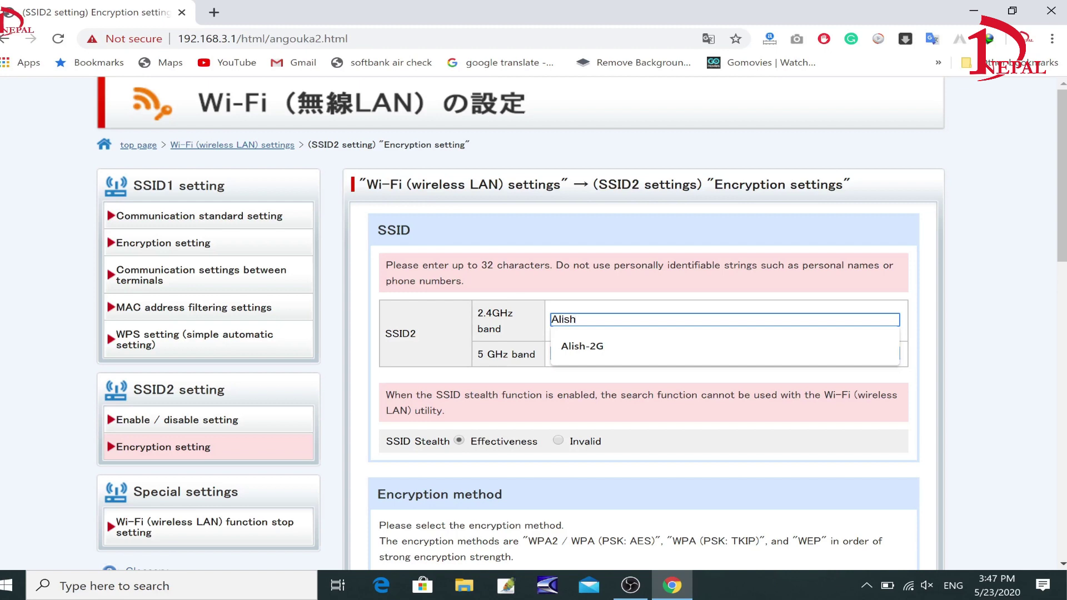
left_click(599, 333)
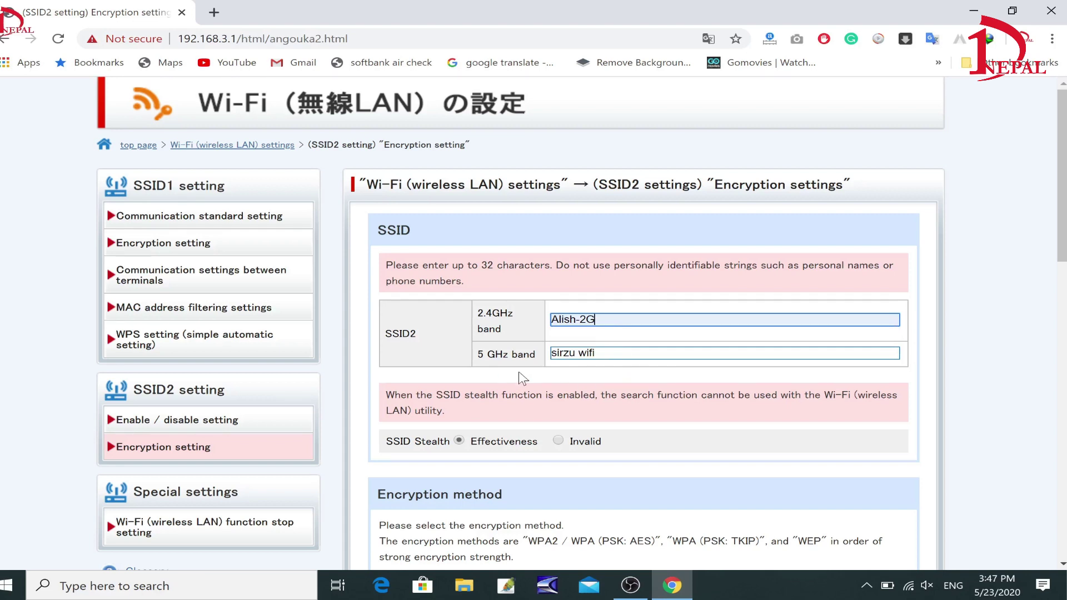
Step: Set both 2.4GHz and 5 GHz encryption to WPA2 / WPA (PSK: AES)
left_click(595, 353)
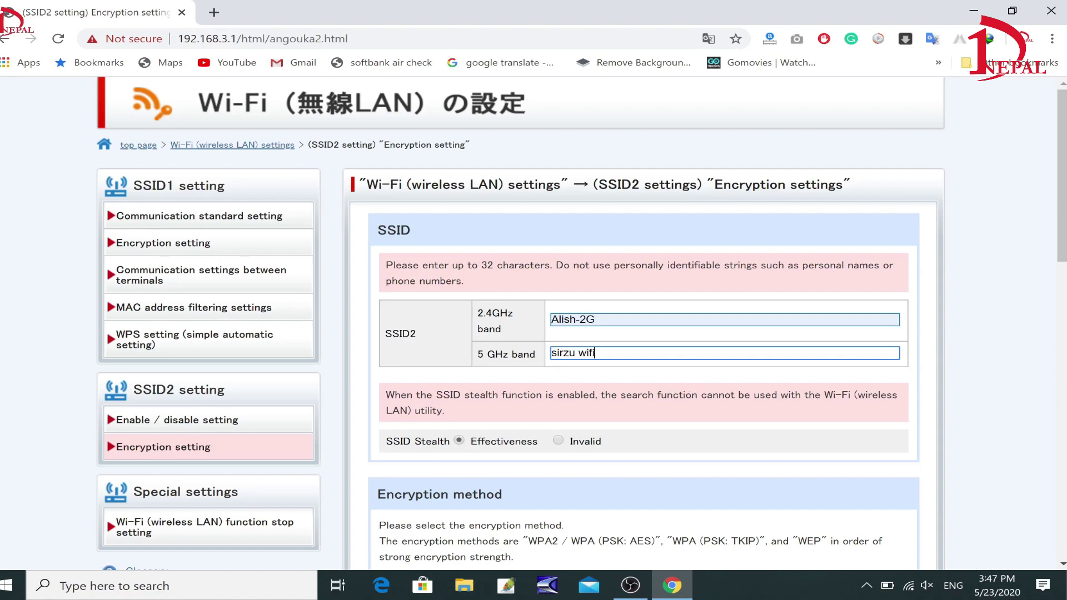
scroll(689, 389, "down", 4)
scroll(690, 359, "down", 4)
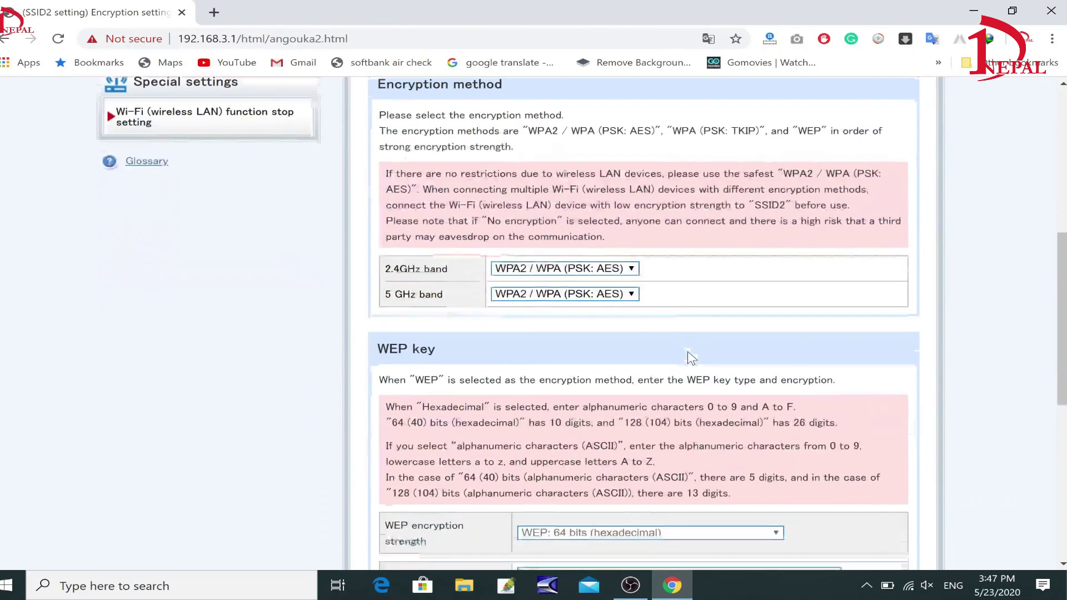
left_click(637, 236)
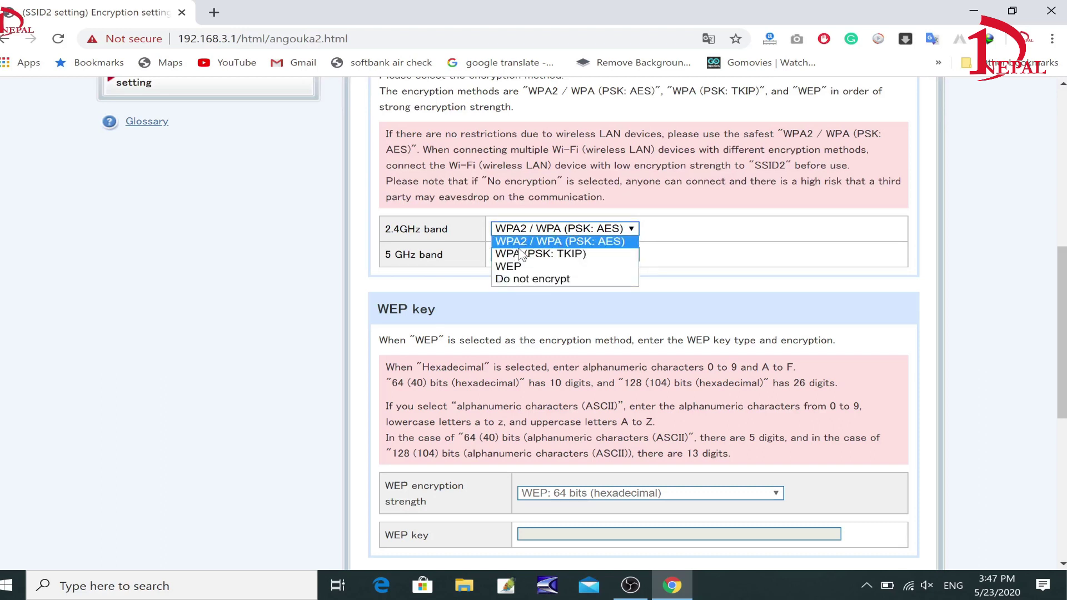
left_click(591, 245)
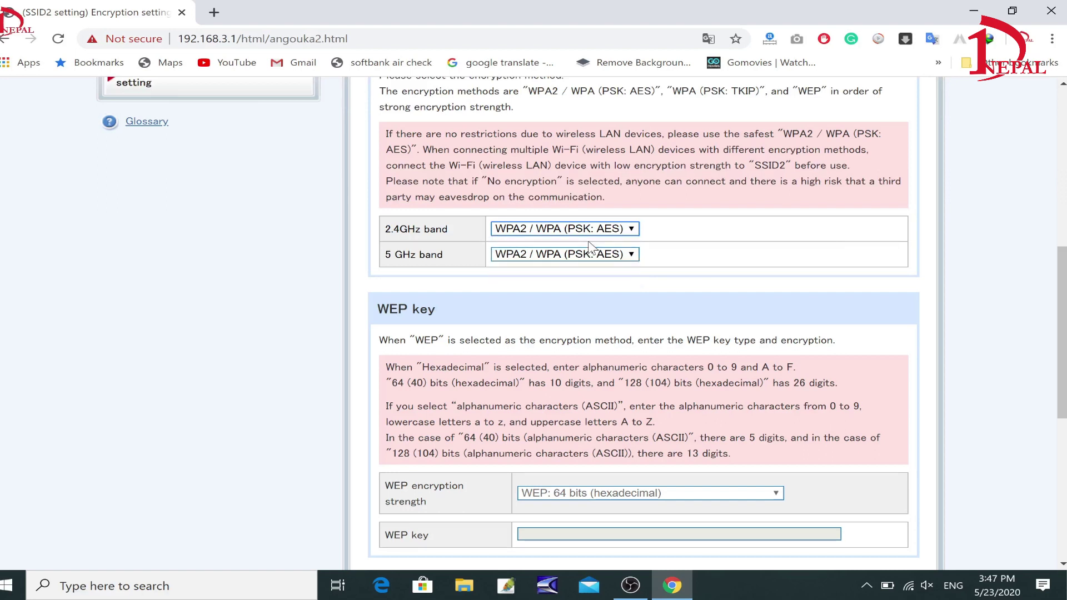
left_click(632, 255)
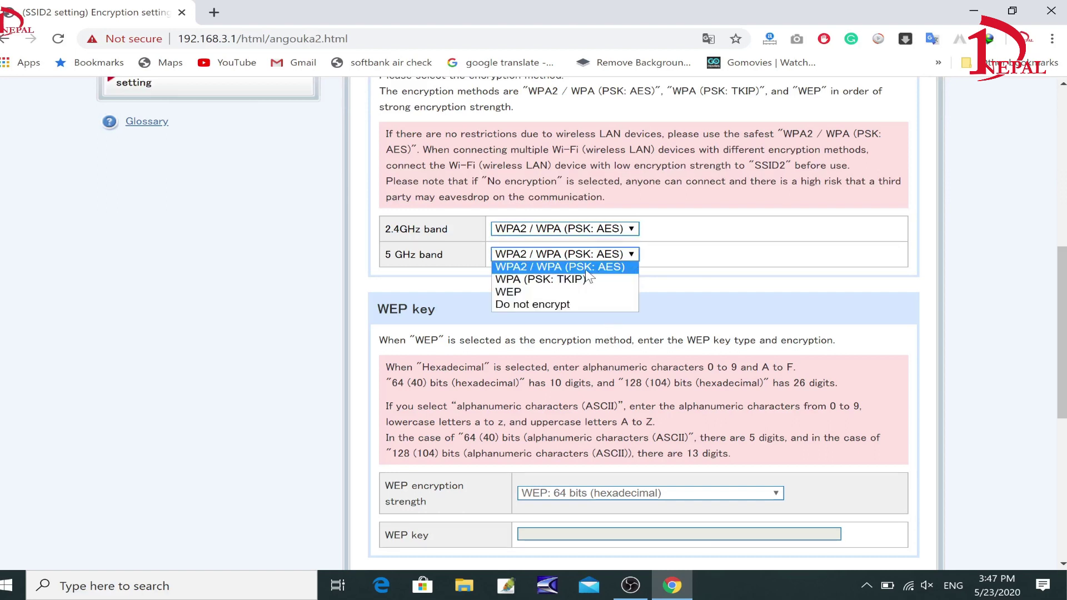
left_click(576, 269)
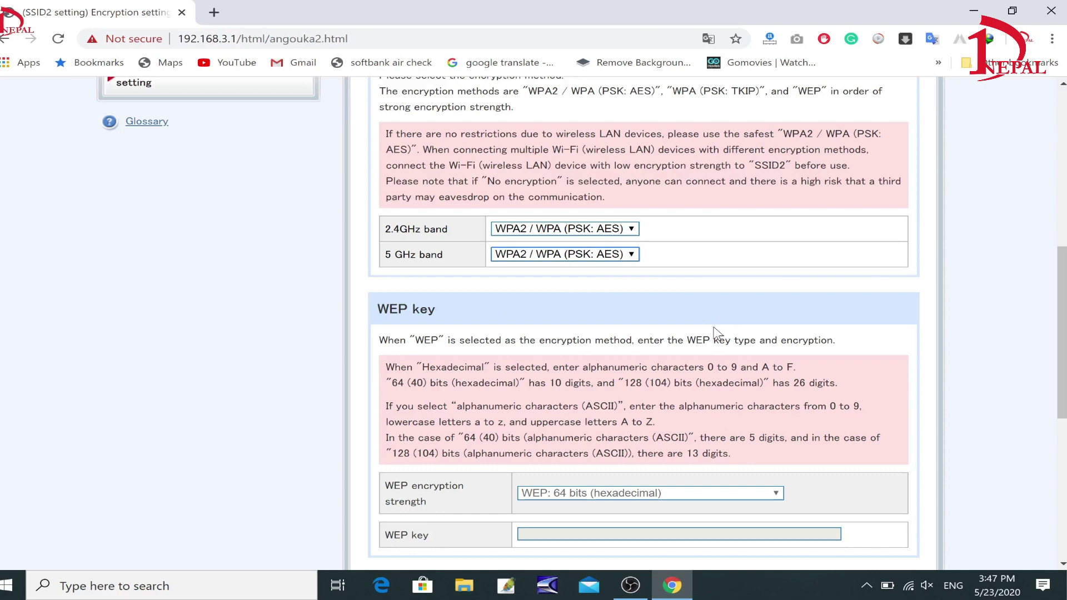
Step: Clear the encryption key and fill in the saved Wi-Fi key
scroll(718, 334, "down", 4)
scroll(717, 333, "down", 2)
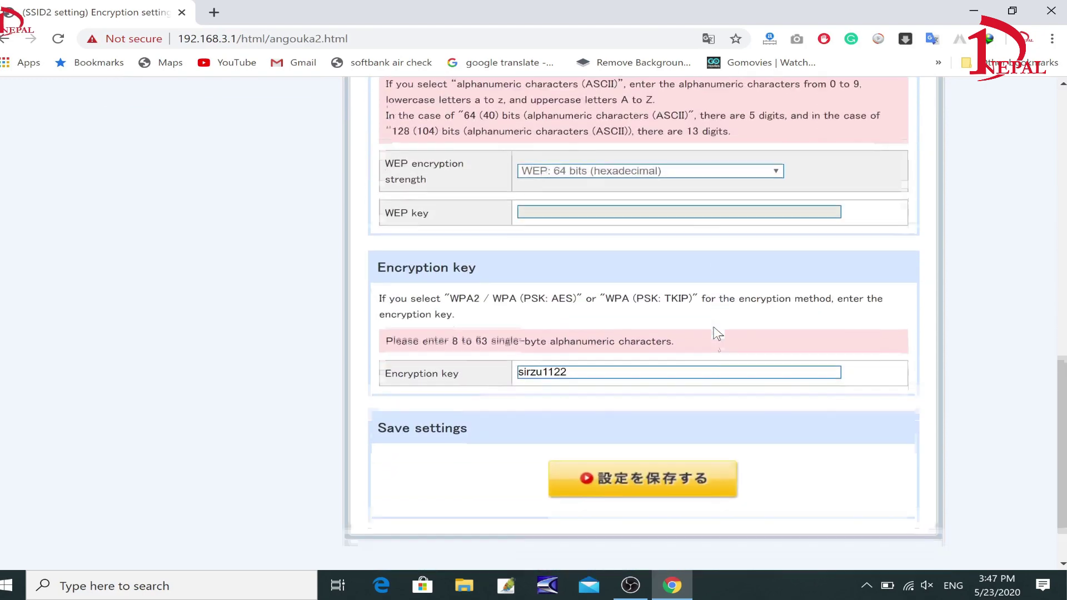
left_click(566, 296)
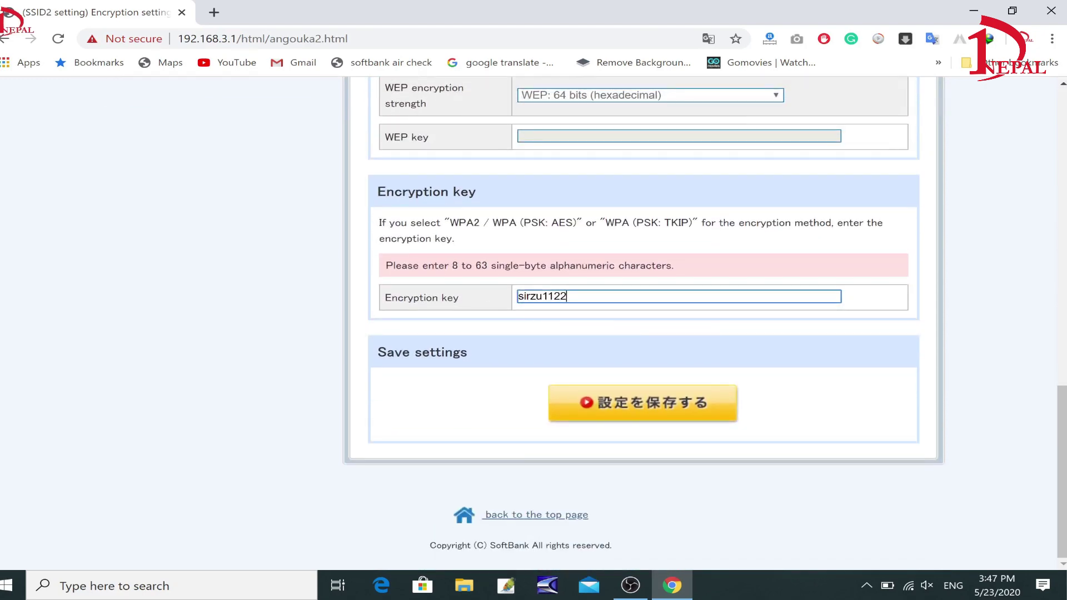
key("BackSpace")
key("BackSpace")
key("BackSpace")
key("BackSpace")
key("BackSpace")
key("BackSpace")
key("BackSpace")
key("BackSpace")
key("BackSpace")
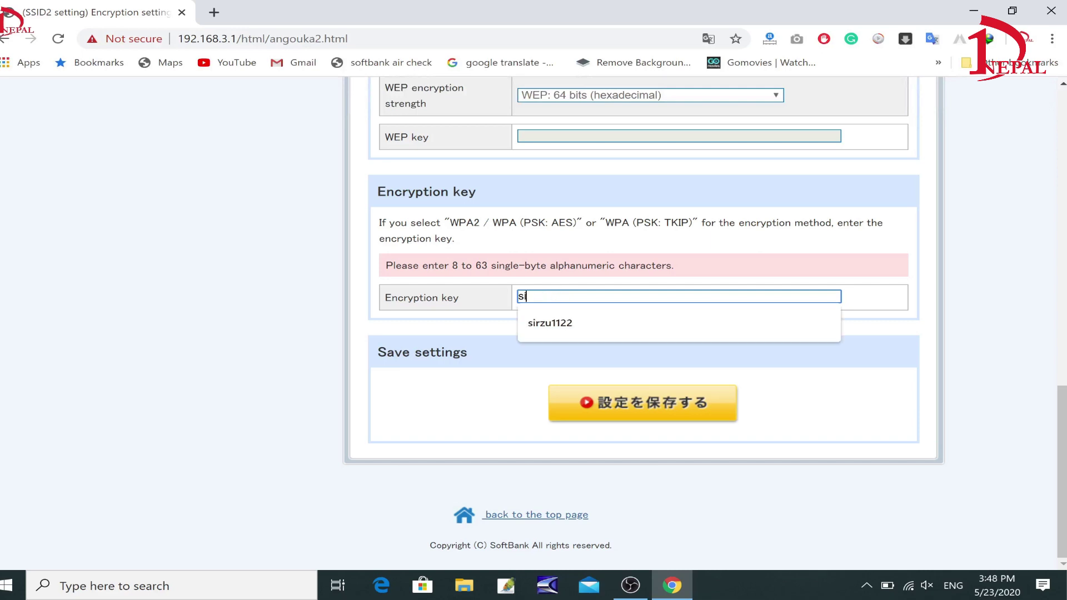
left_click(576, 322)
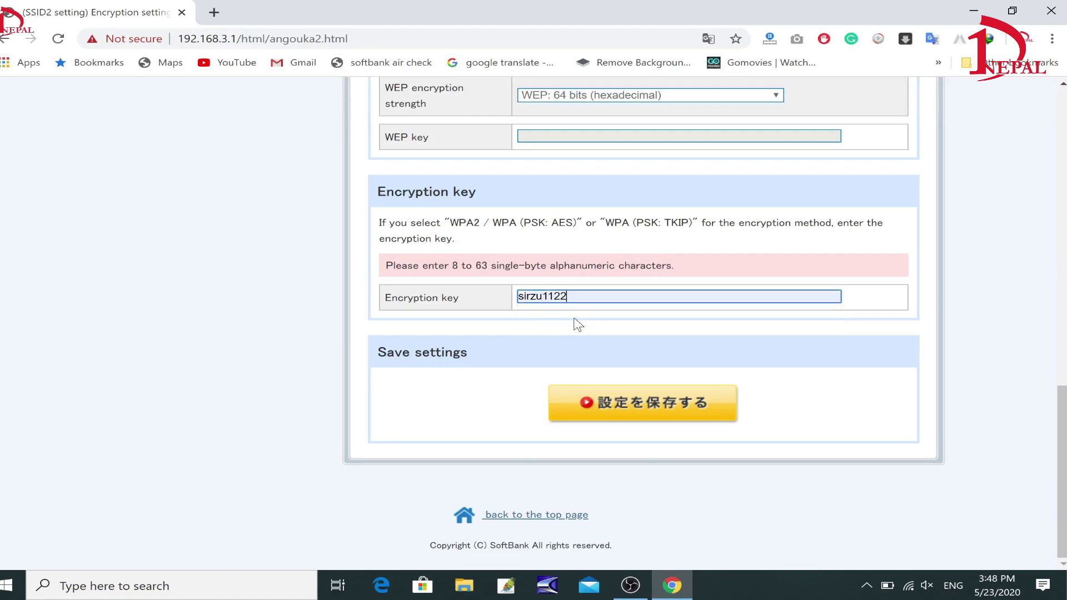
scroll(680, 370, "up", 10)
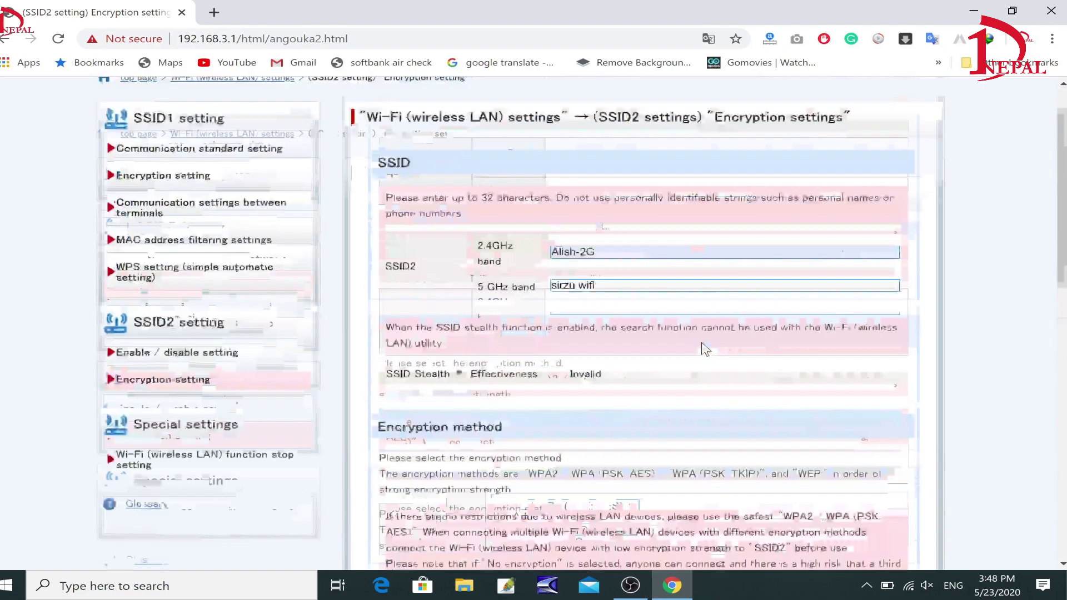
scroll(703, 347, "down", 10)
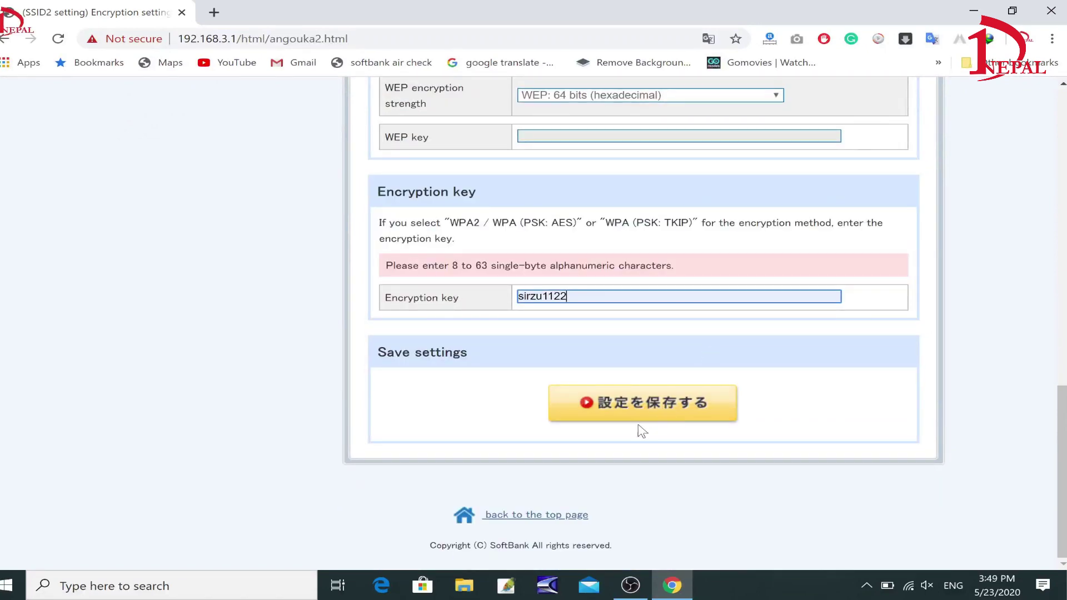
Step: Save the SSID2 settings and confirm the router restart (再起動)
left_click(613, 404)
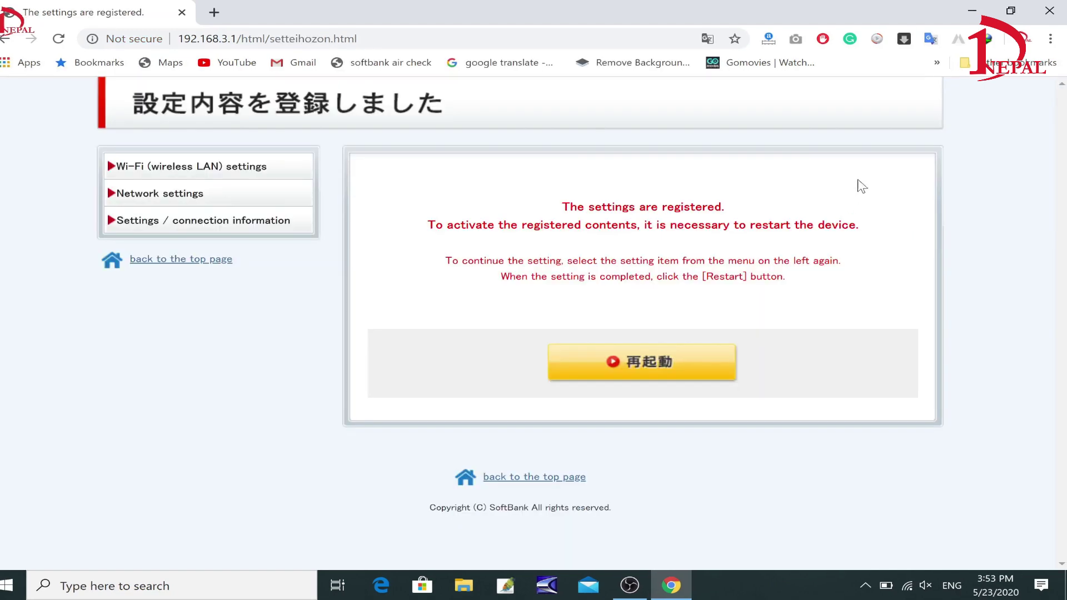
left_click(614, 367)
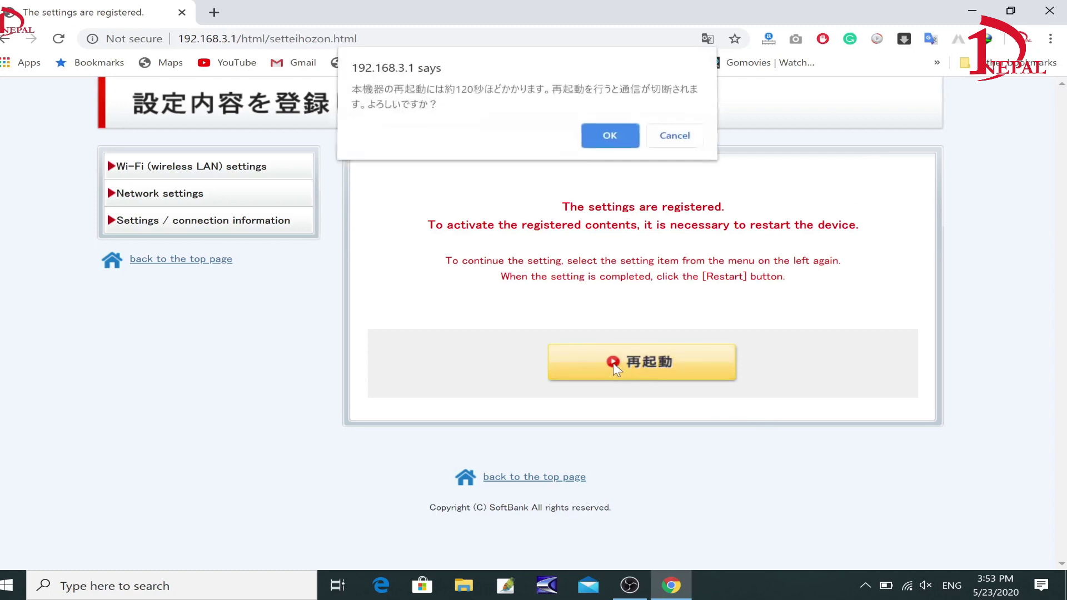
left_click(615, 135)
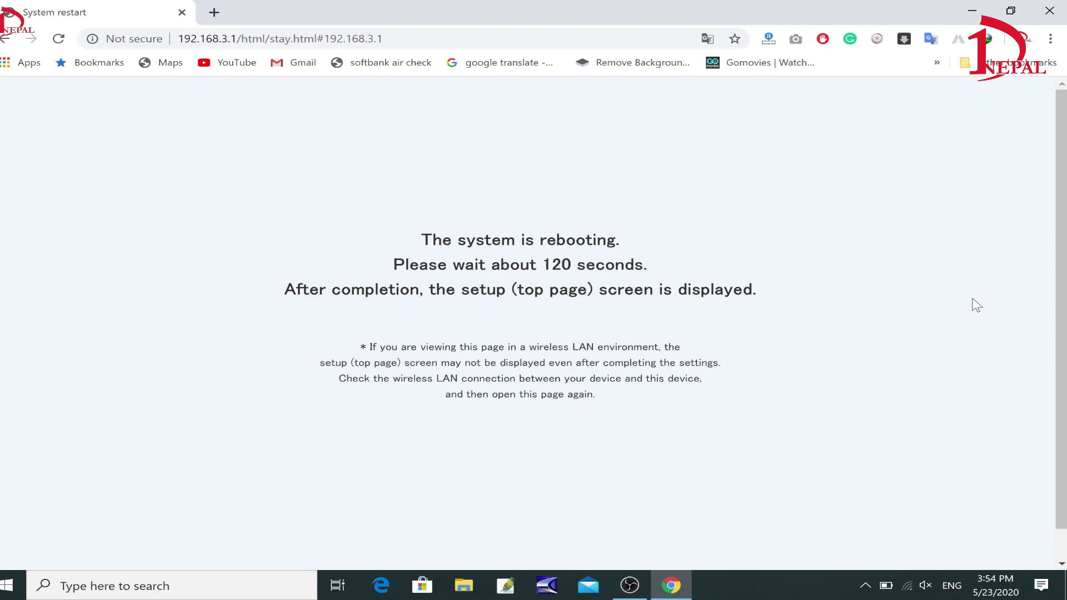
left_click(972, 10)
Step: Minimize OBS and refresh the desktop twice
left_click(971, 8)
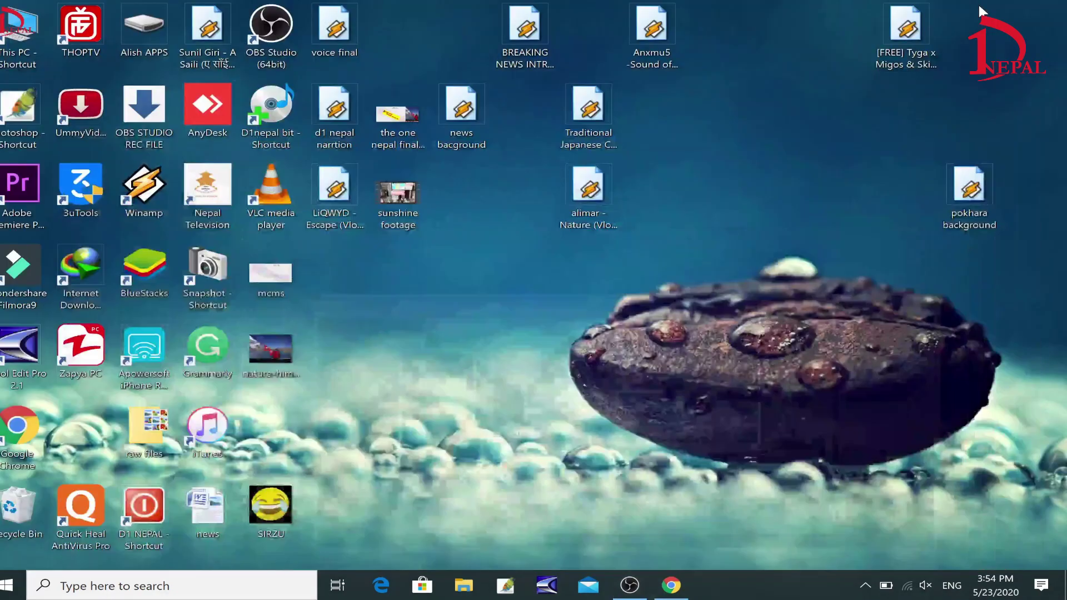
right_click(488, 306)
left_click(515, 350)
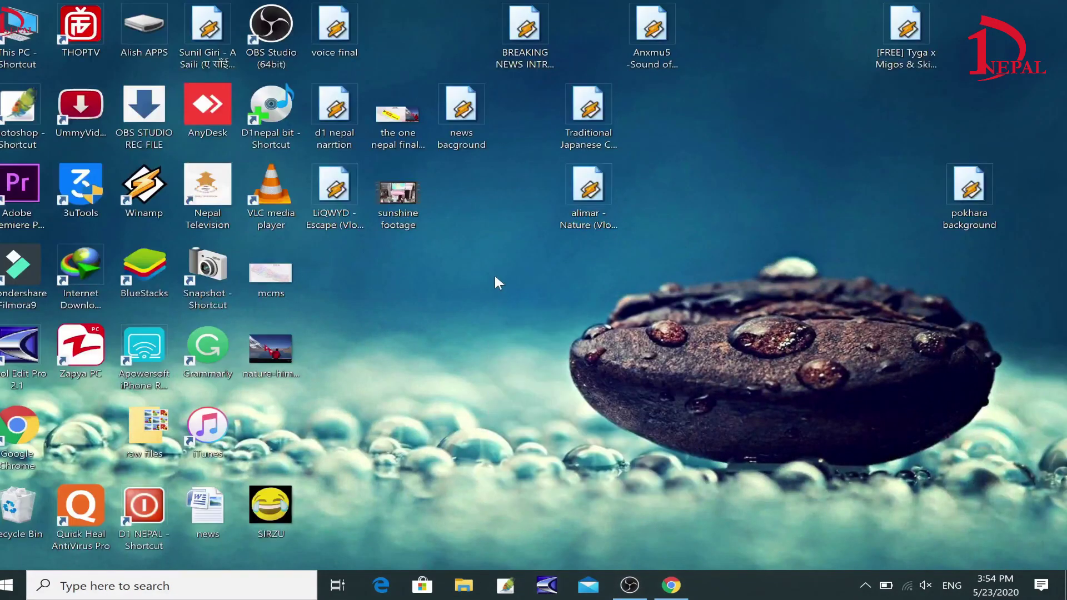
right_click(494, 276)
left_click(523, 320)
Step: Check which Wi-Fi network is connected in the taskbar network list
left_click(906, 585)
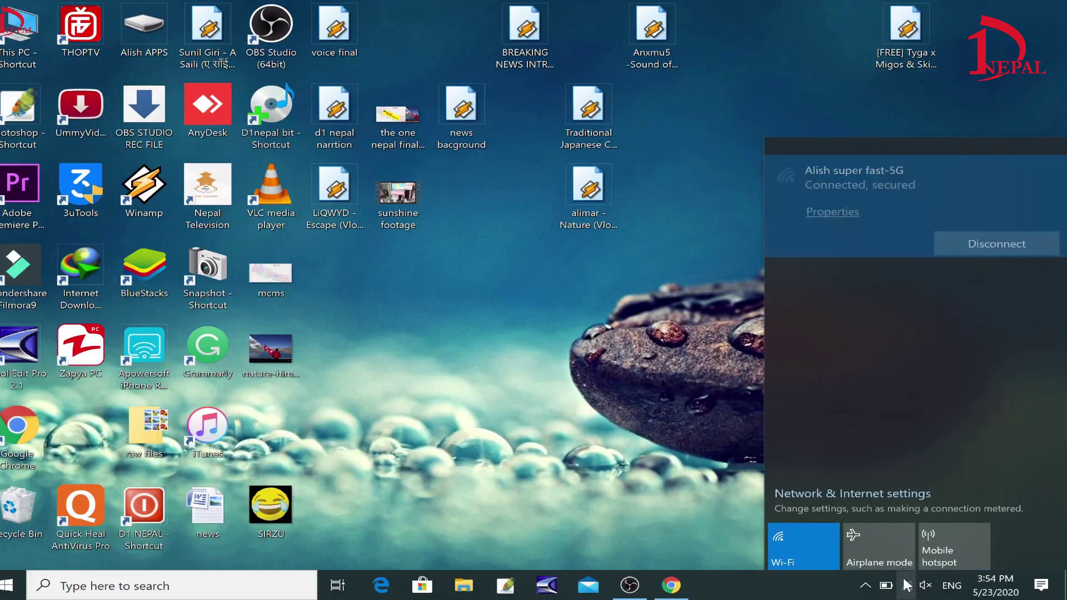
left_click(702, 396)
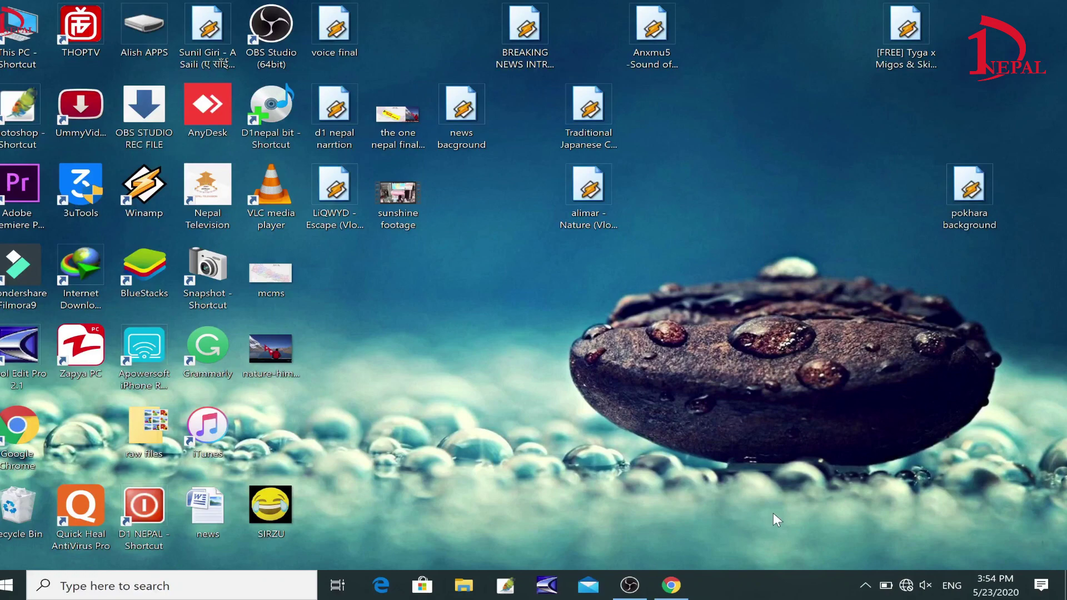
left_click(906, 585)
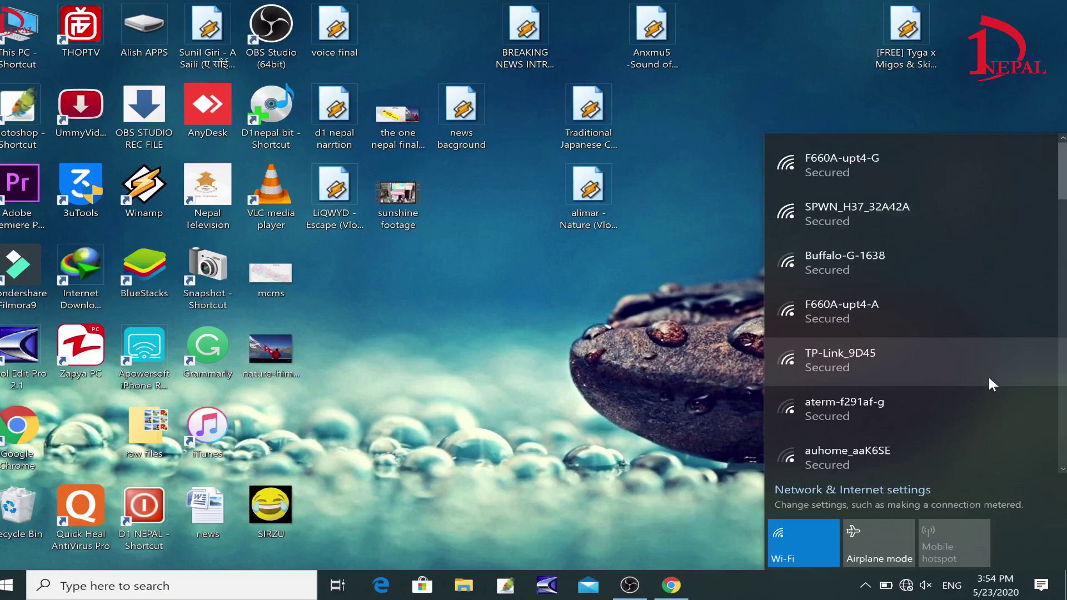
left_click(649, 437)
Step: Bring Chrome back and view details of the newly connected 2.4GHz network
left_click(669, 589)
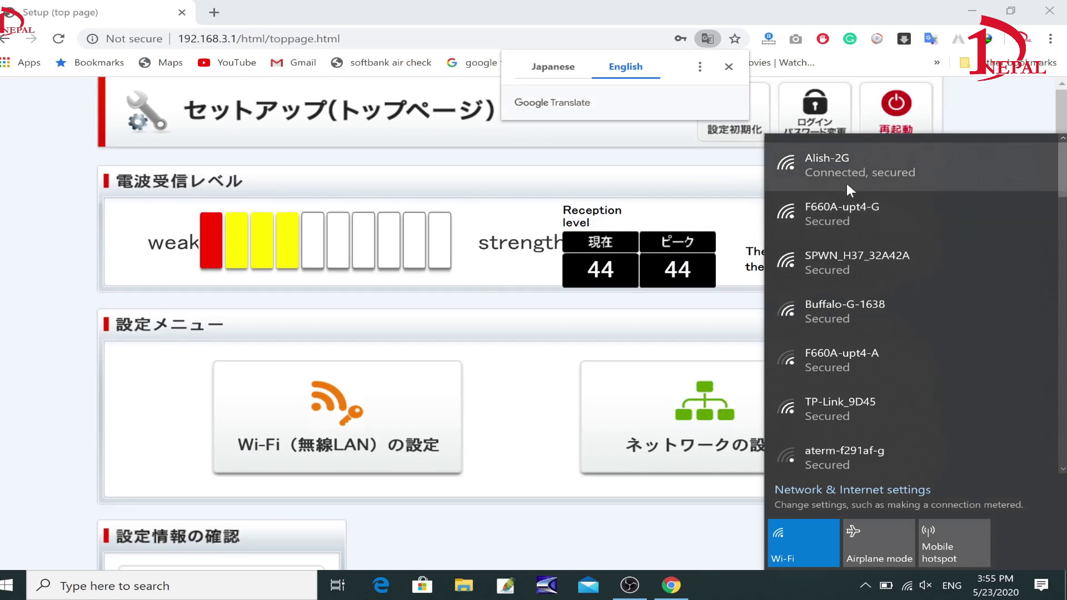
left_click(704, 397)
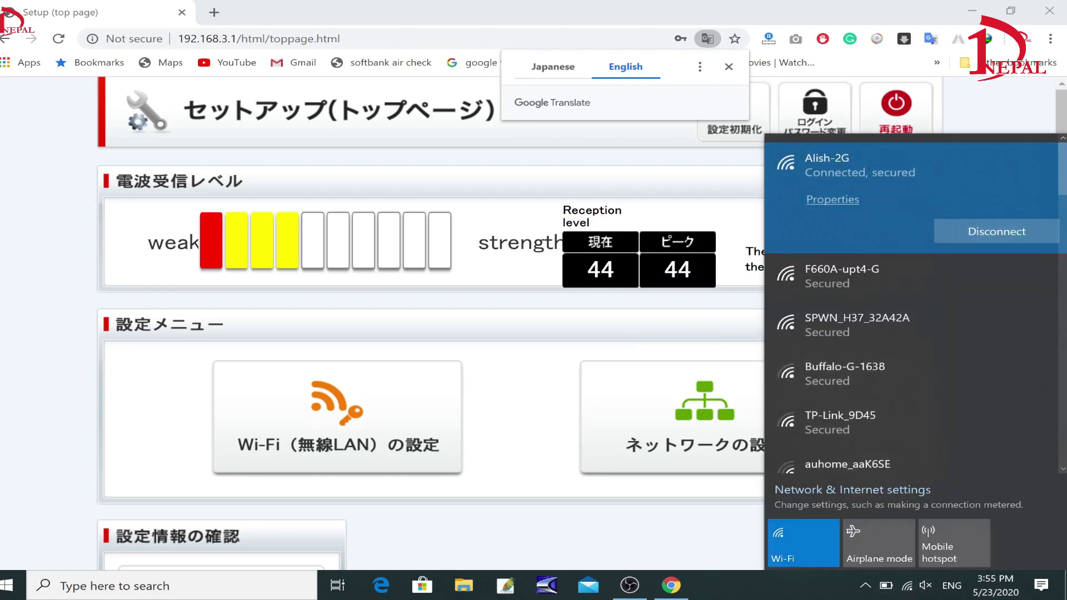
scroll(543, 374, "down", 2)
scroll(656, 292, "up", 2)
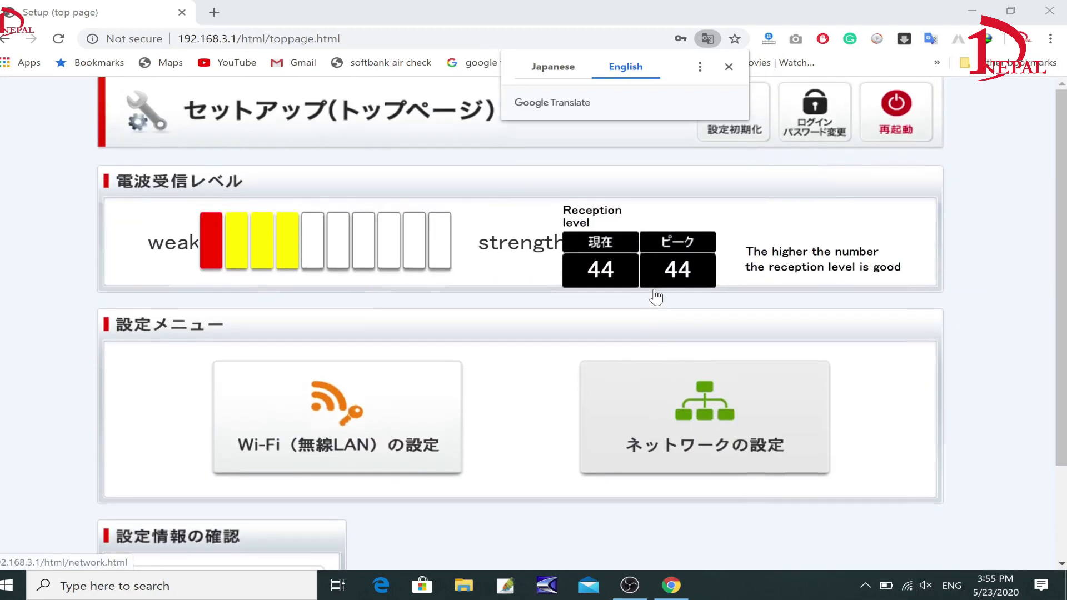
scroll(451, 399, "down", 2)
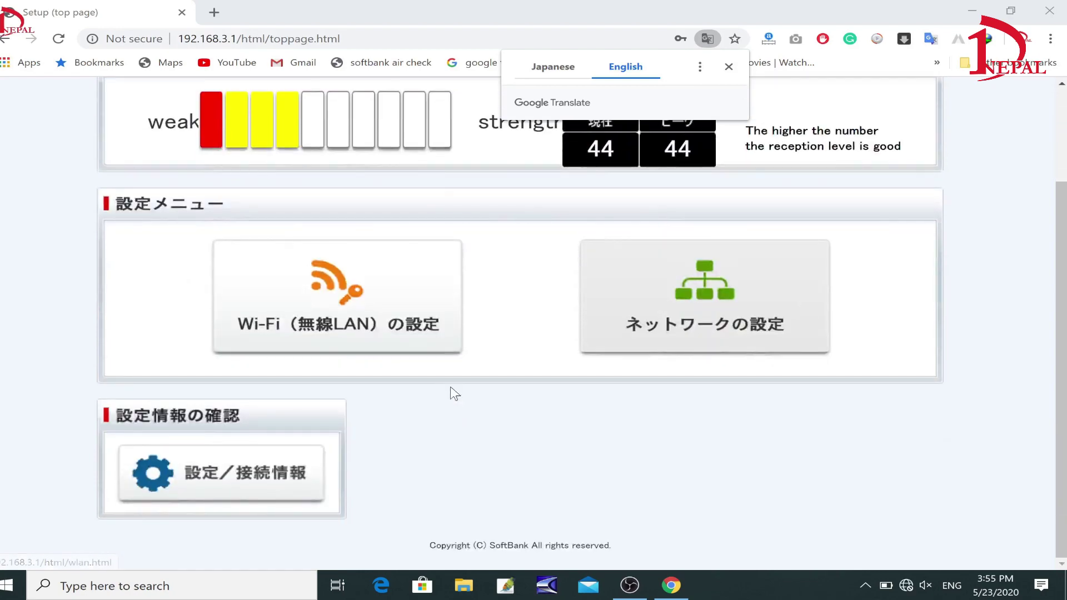
scroll(454, 392, "up", 2)
scroll(455, 393, "up", 1)
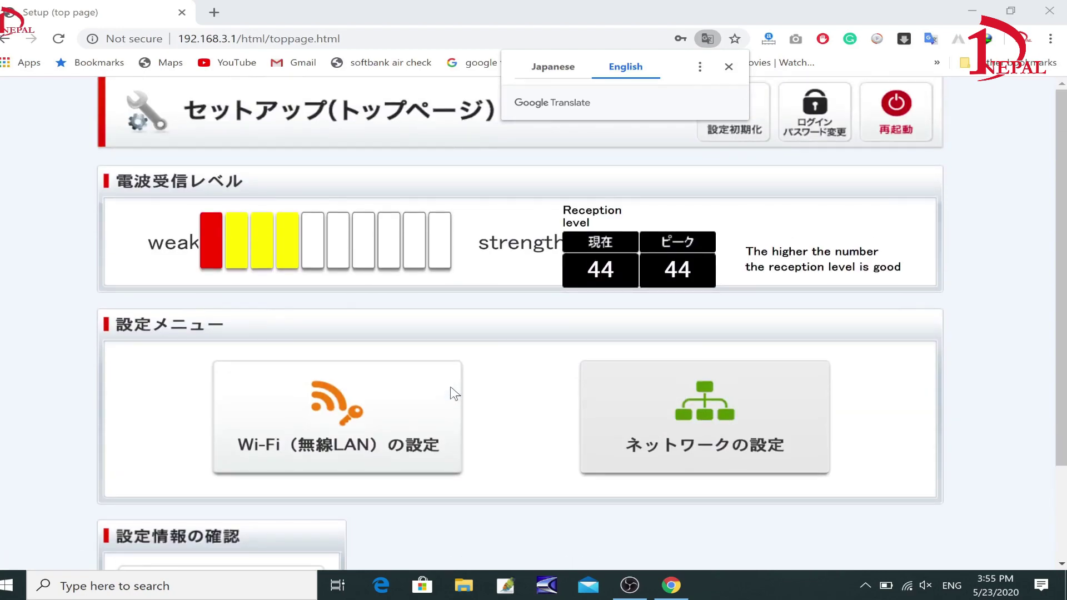
key("ctrl+l")
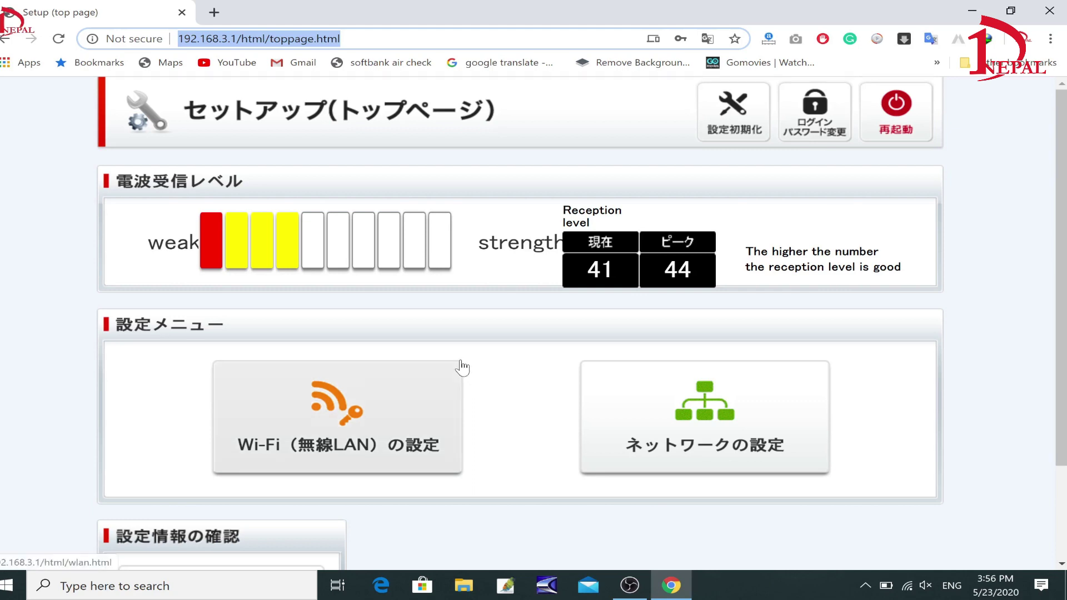
scroll(461, 368, "down", 2)
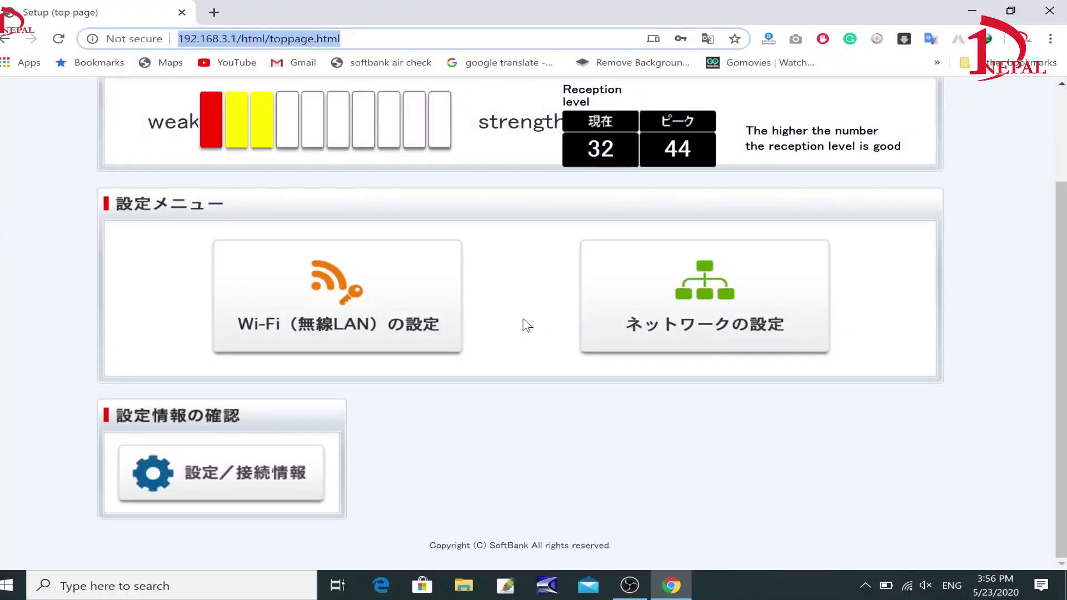
left_click(970, 276)
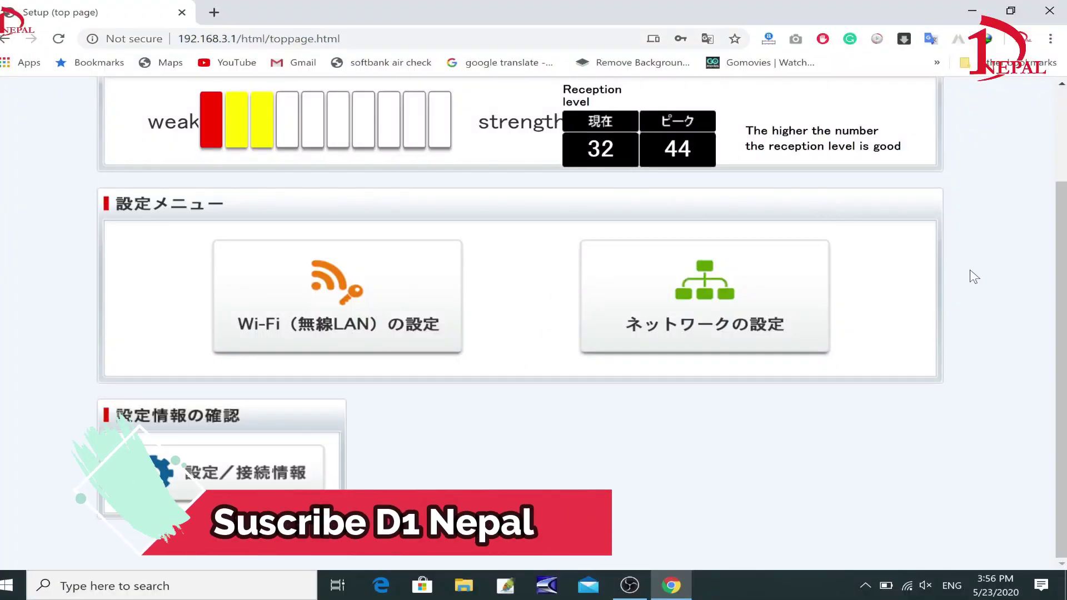